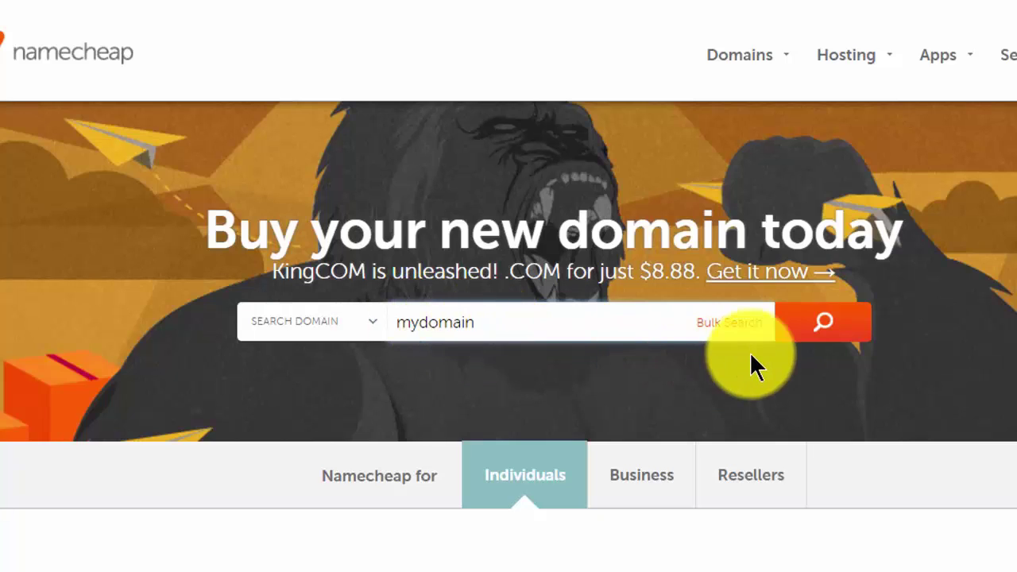
Check the availability of the domain names mydomain and mydomain2
click(820, 329)
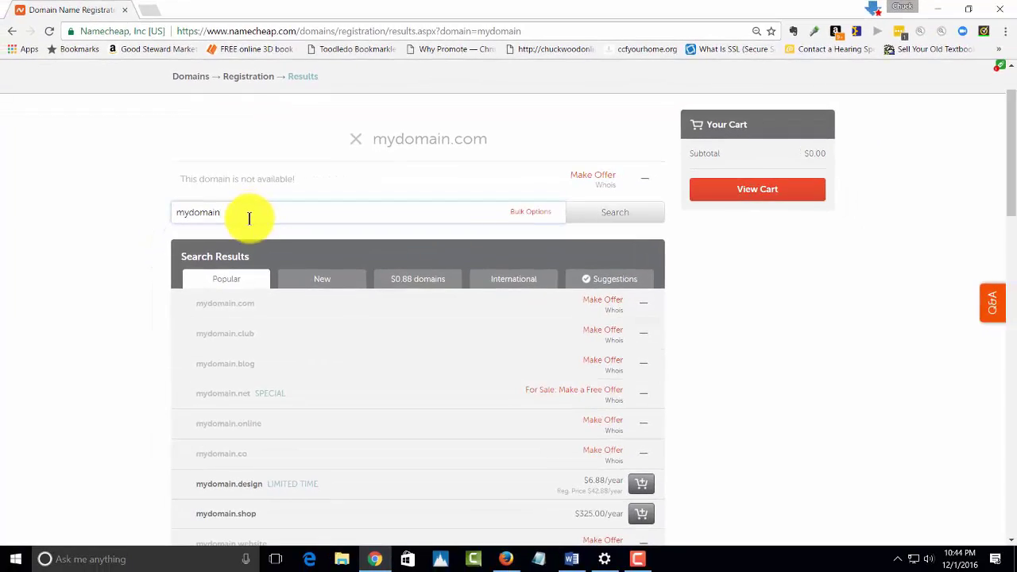
text(2)
key(Return)
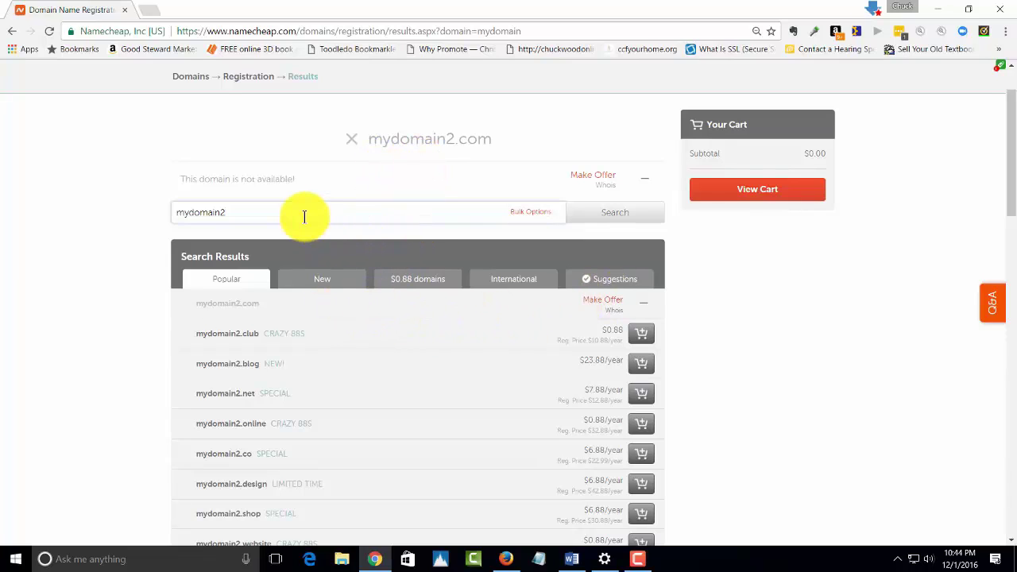
Search for the domain name mydomain3 instead
key(BackSpace)
text(3)
key(Return)
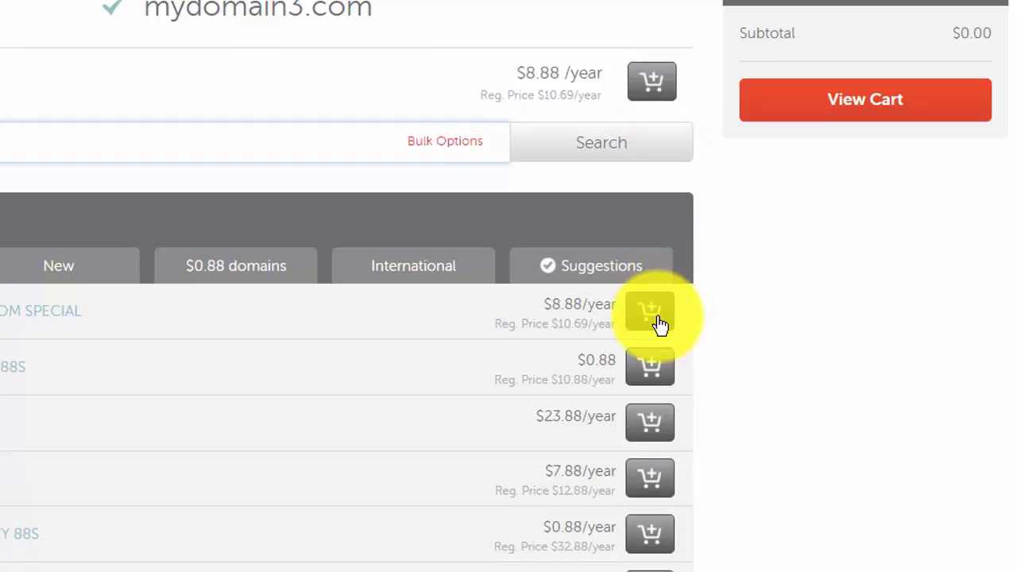
Add mydomain3.com to the shopping cart from the search results and open the cart
click(660, 322)
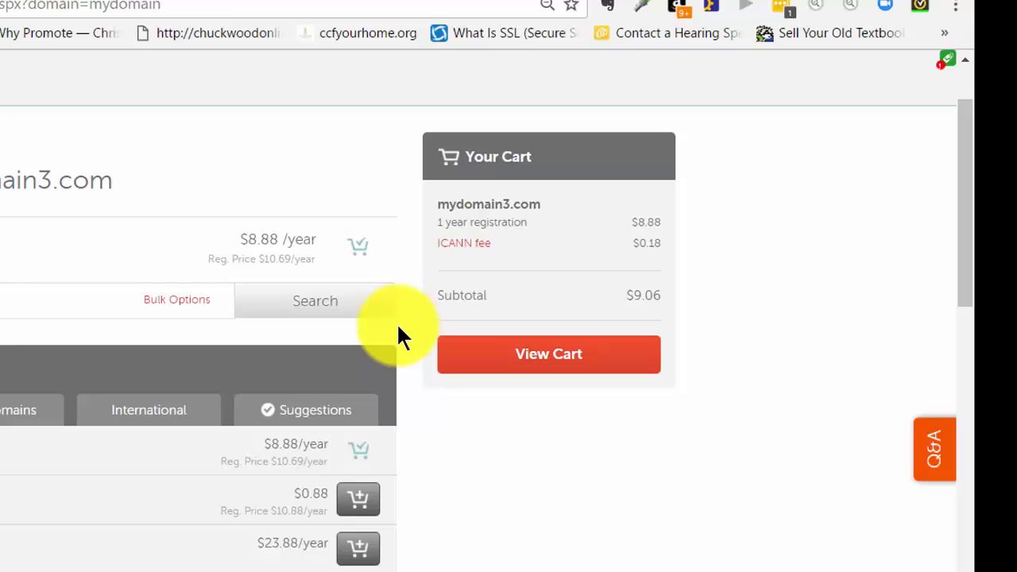
click(556, 357)
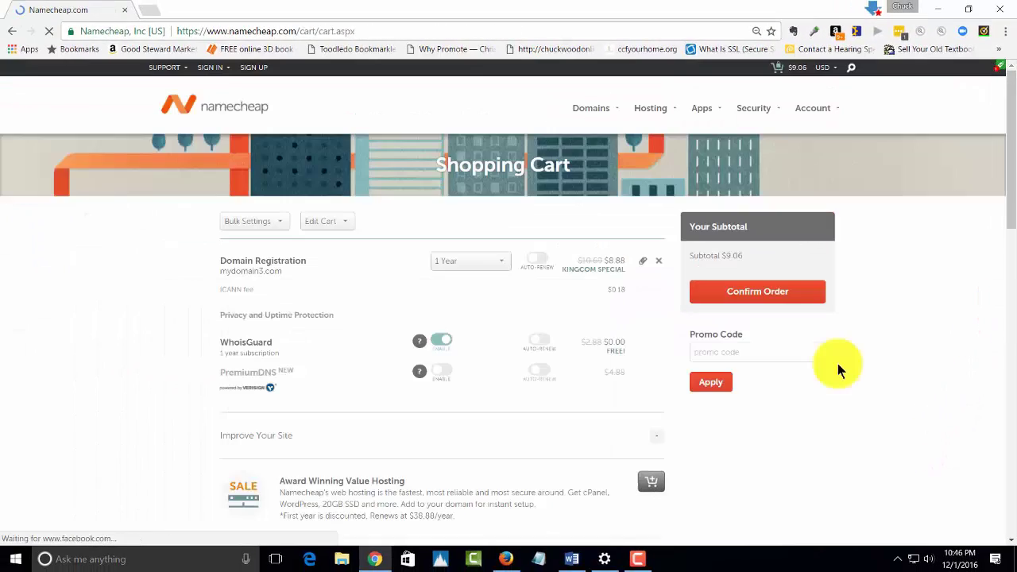
Examine the cart's domain registration entry and the registration periods offered for mydomain3.com
scroll(838, 363, down, 1)
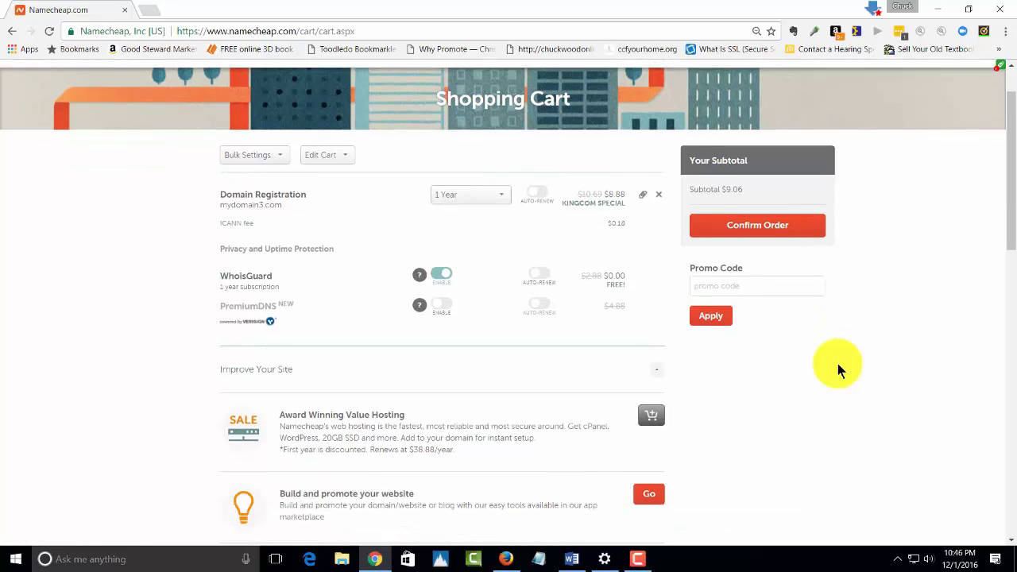
scroll(837, 363, down, 1)
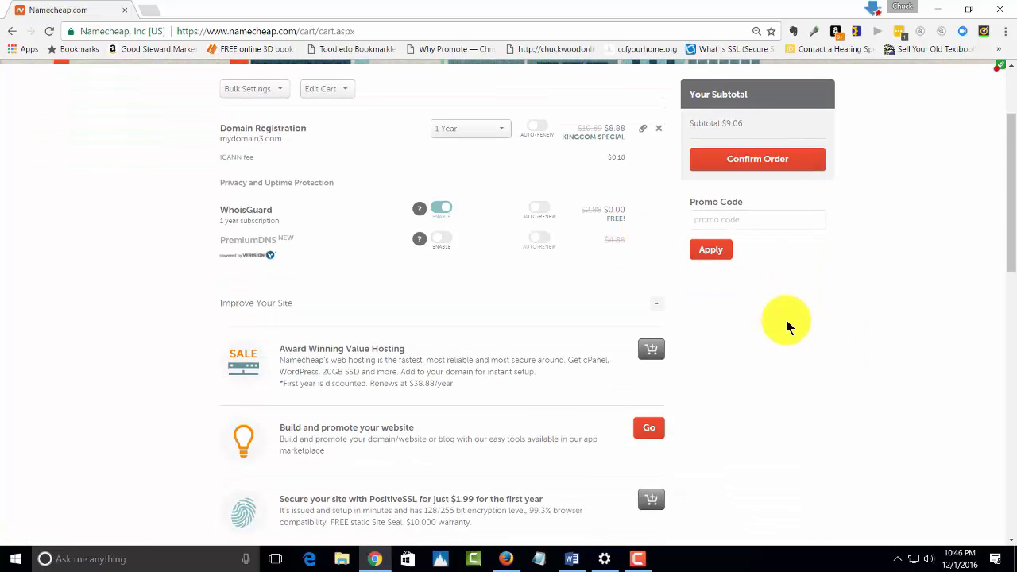
scroll(797, 330, up, 1)
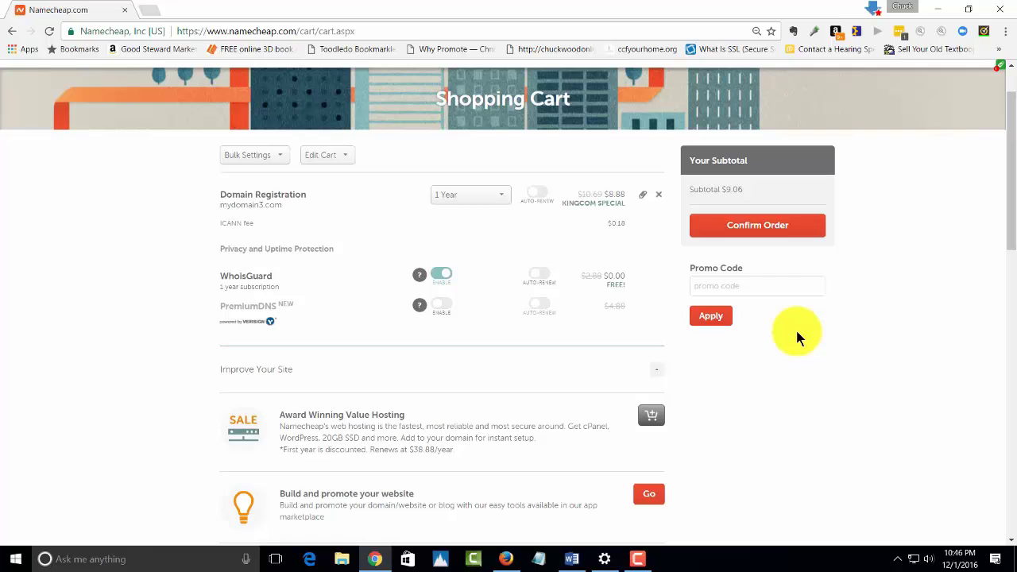
scroll(798, 332, down, 1)
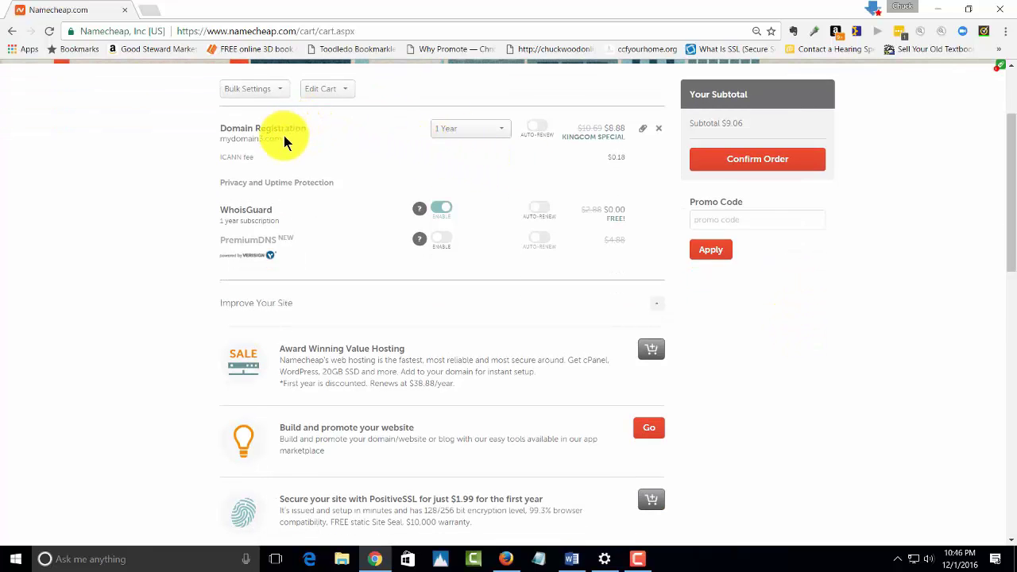
click(504, 137)
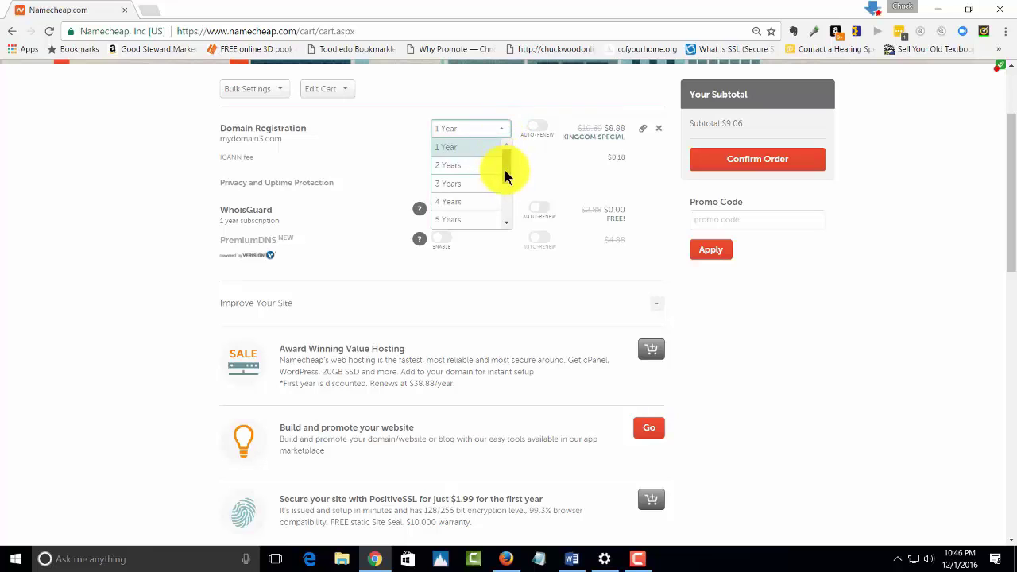
drag(505, 170, 508, 208)
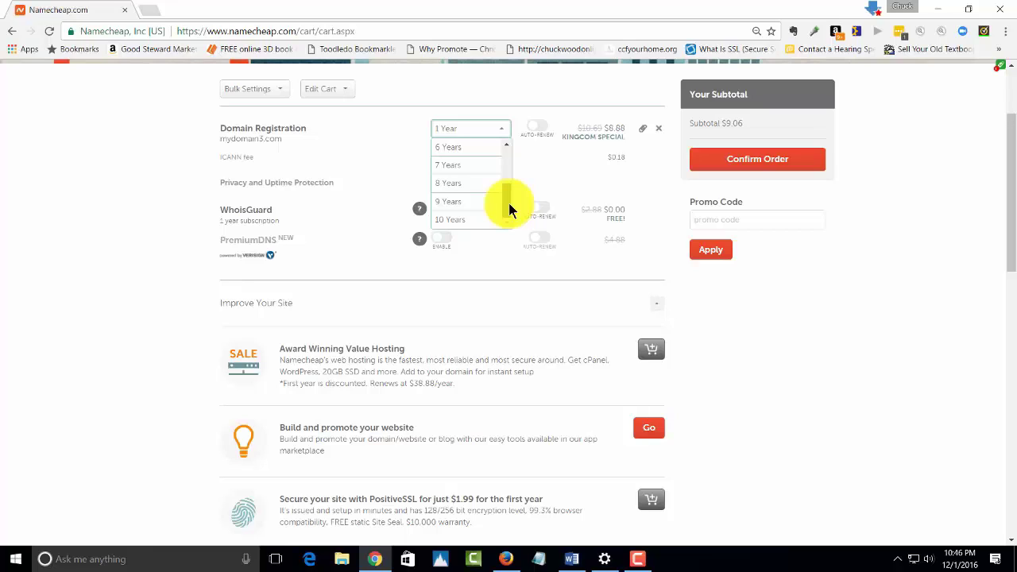
drag(508, 205, 511, 169)
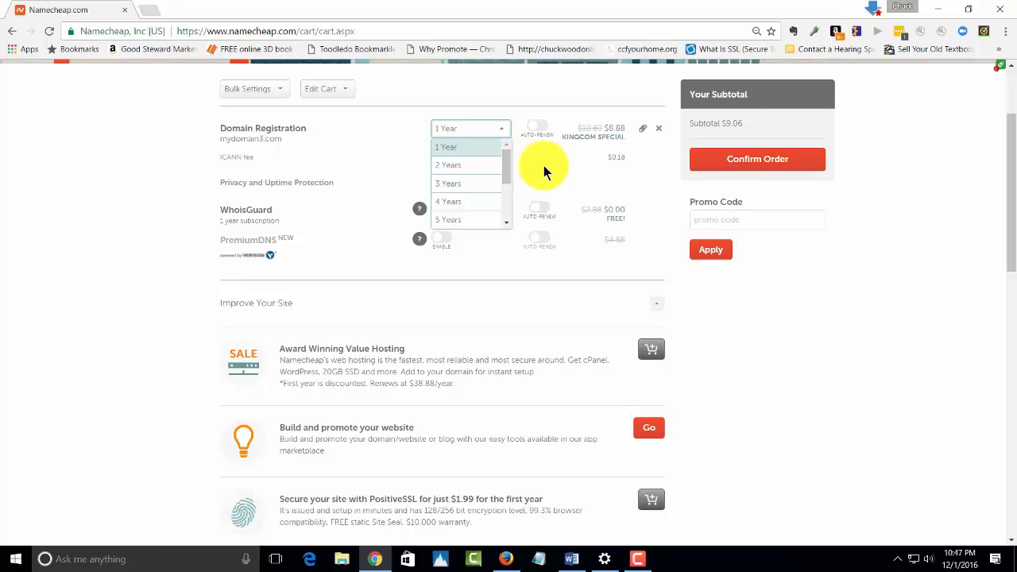
click(547, 83)
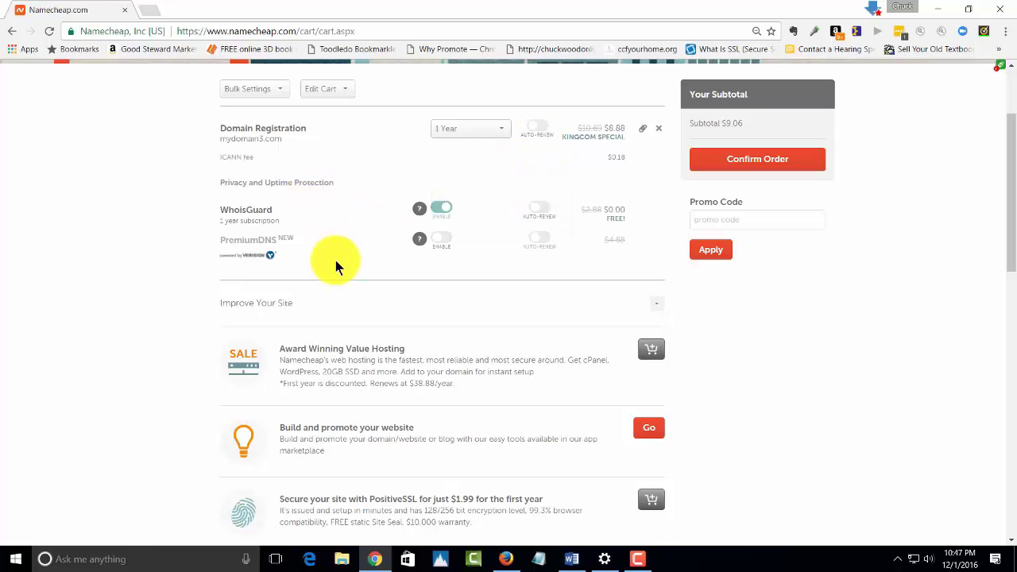
Examine the WhoisGuard and PremiumDNS options and the optional site add-ons offered in the cart
scroll(335, 263, down, 2)
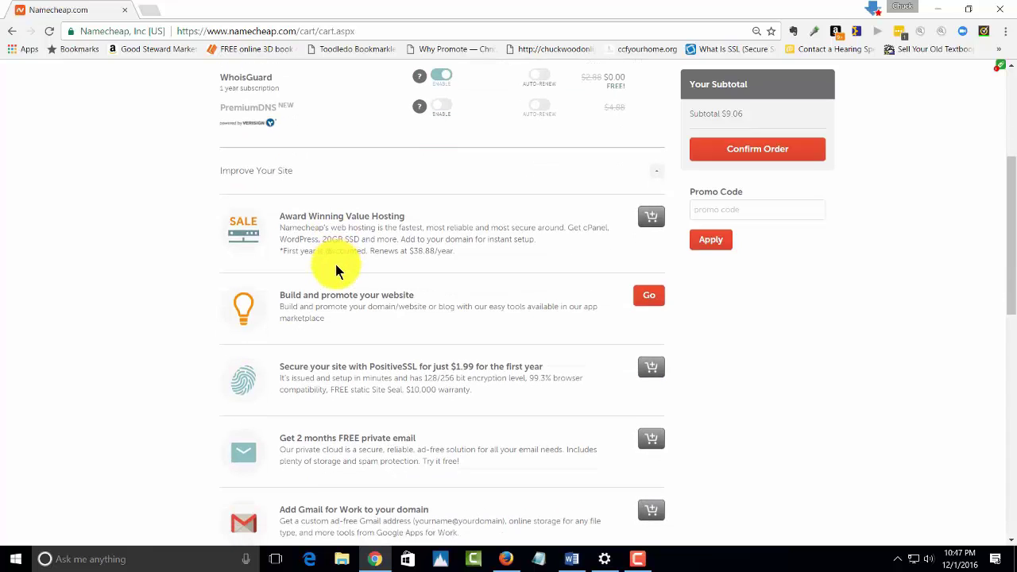
scroll(335, 270, up, 1)
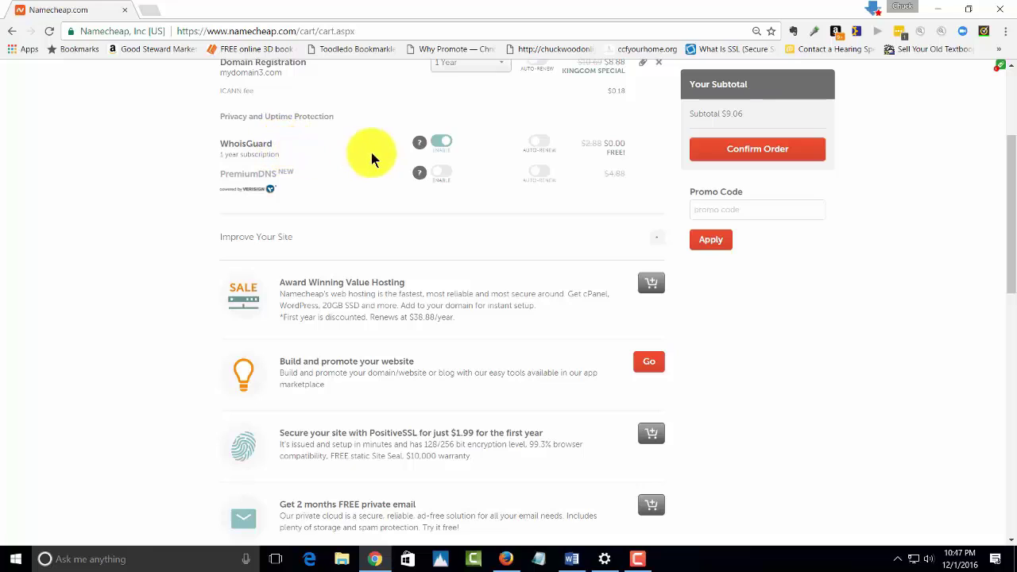
mouse_move(418, 146)
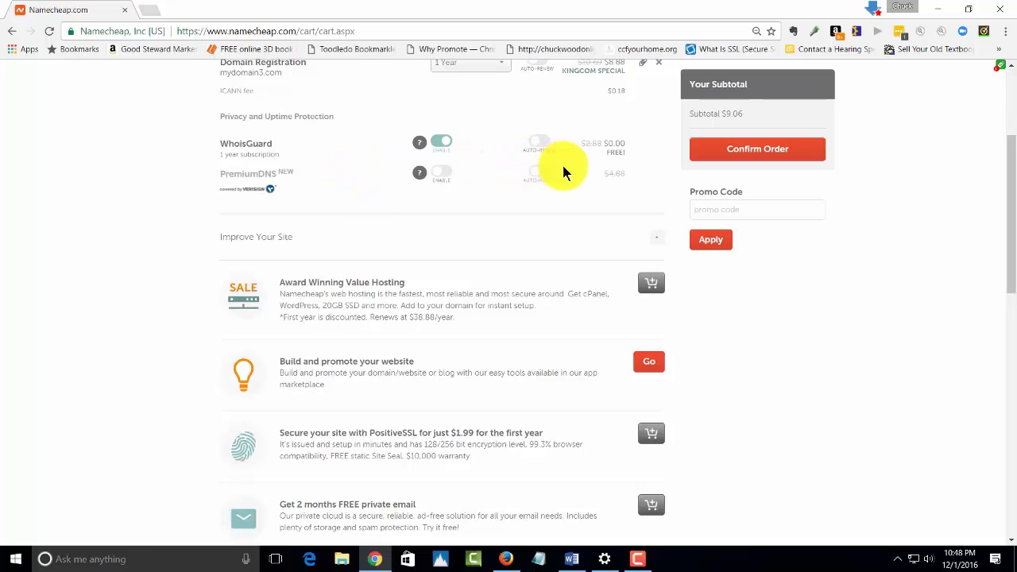
scroll(556, 335, down, 1)
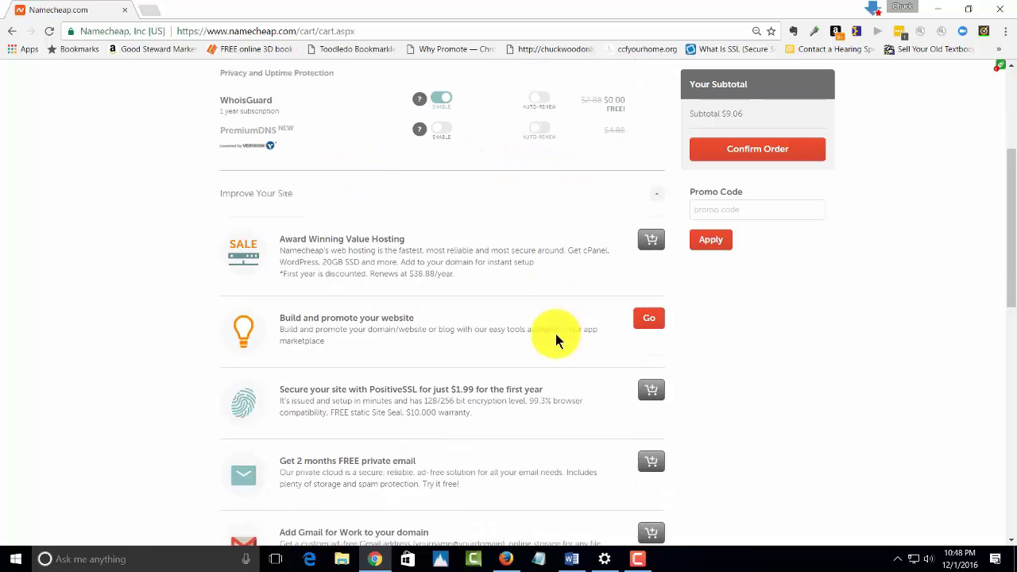
scroll(556, 340, down, 1)
scroll(556, 340, down, 1)
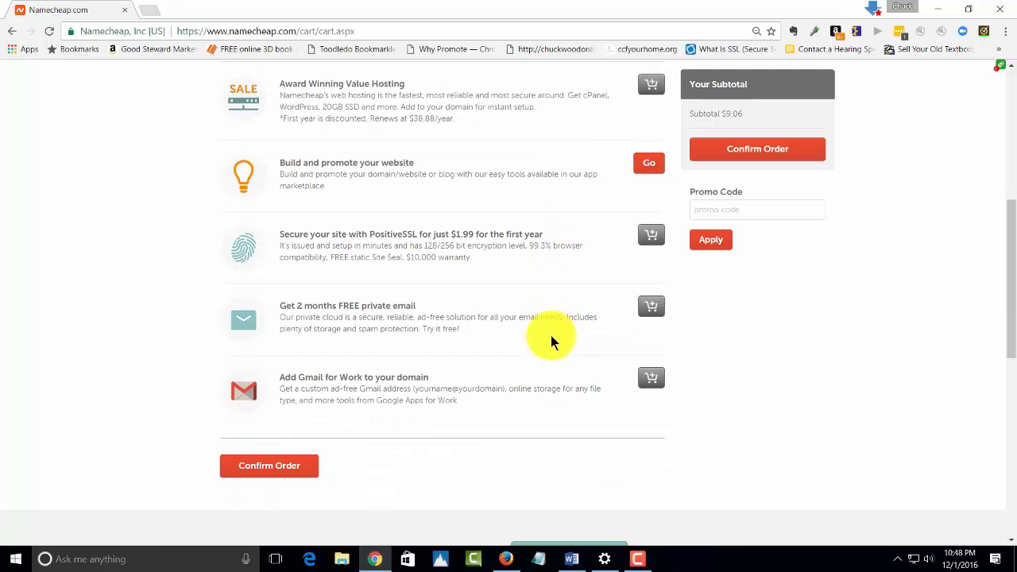
scroll(552, 342, up, 1)
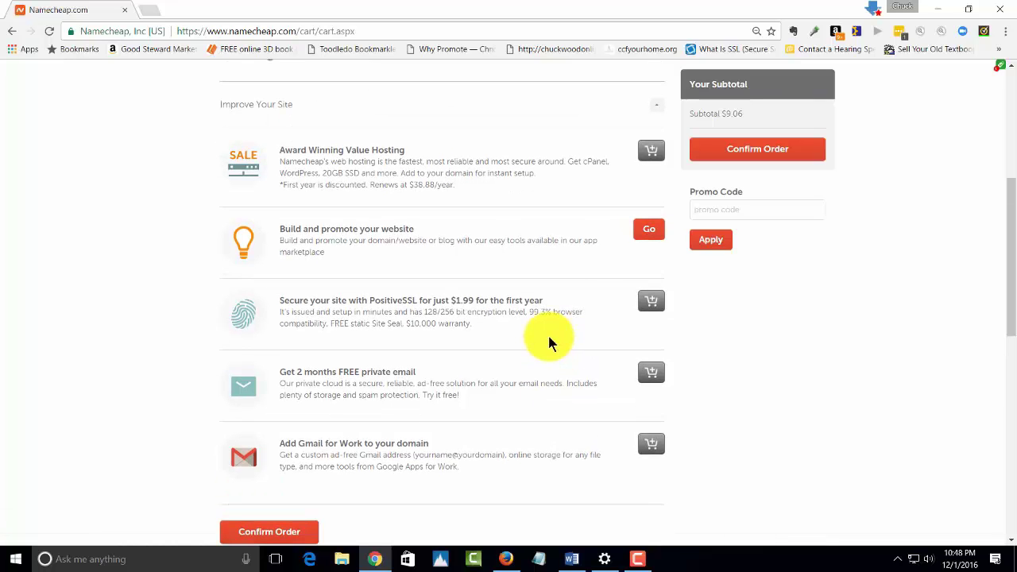
scroll(548, 339, up, 5)
scroll(547, 341, down, 1)
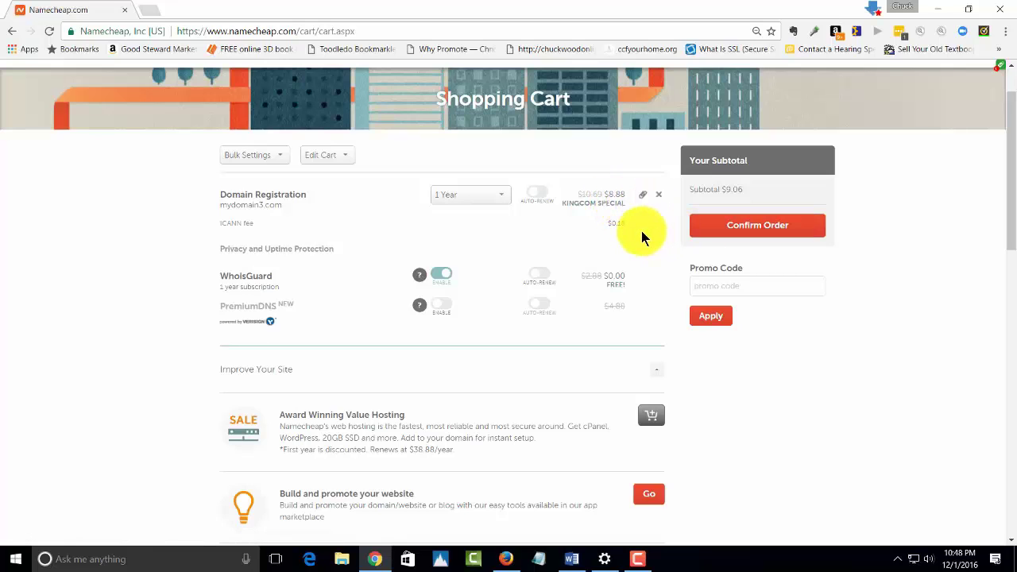
Confirm the cart order and go through the username, password and confirm-password fields of the new-account form
click(756, 238)
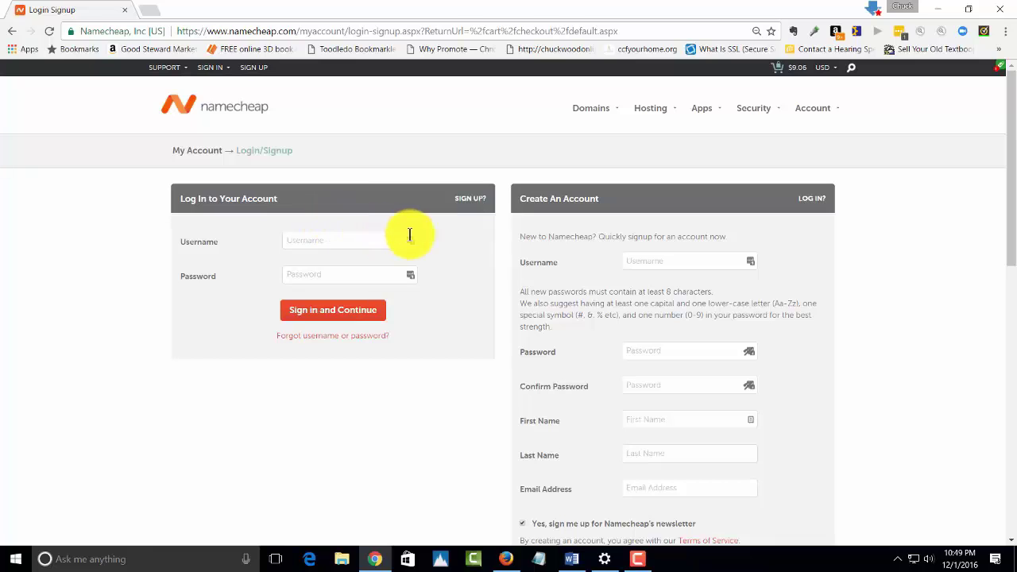
scroll(483, 264, down, 2)
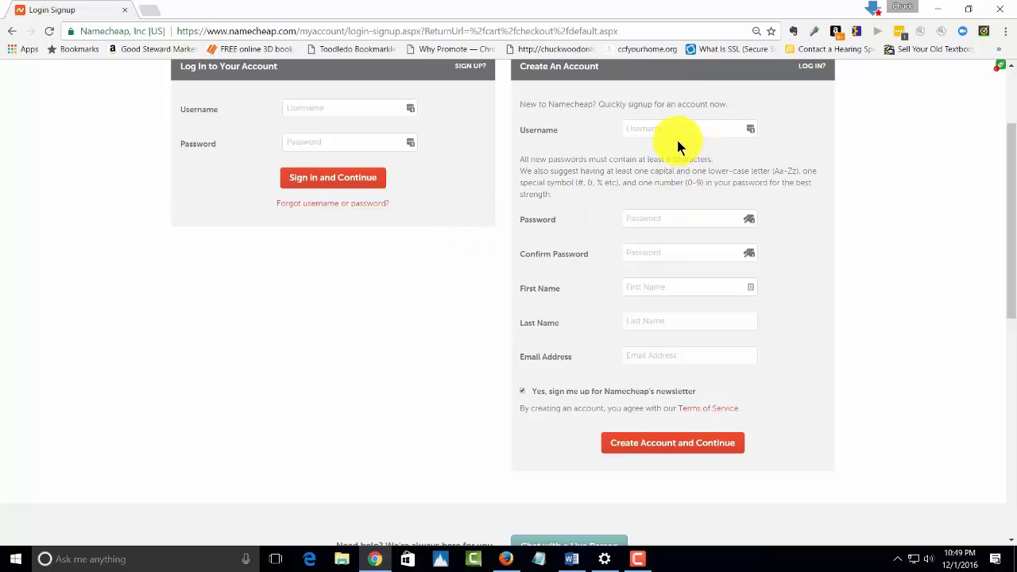
click(642, 129)
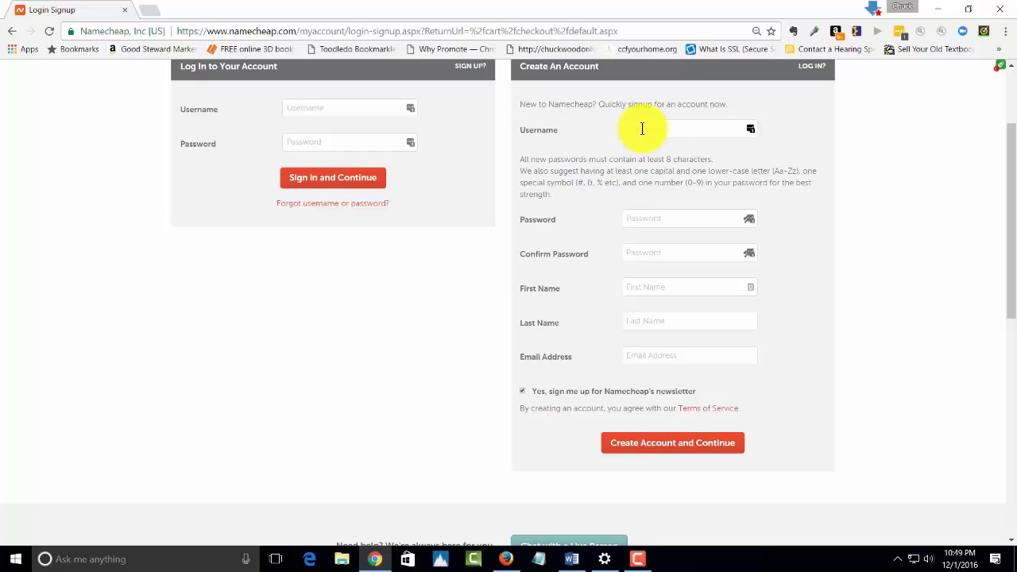
click(665, 225)
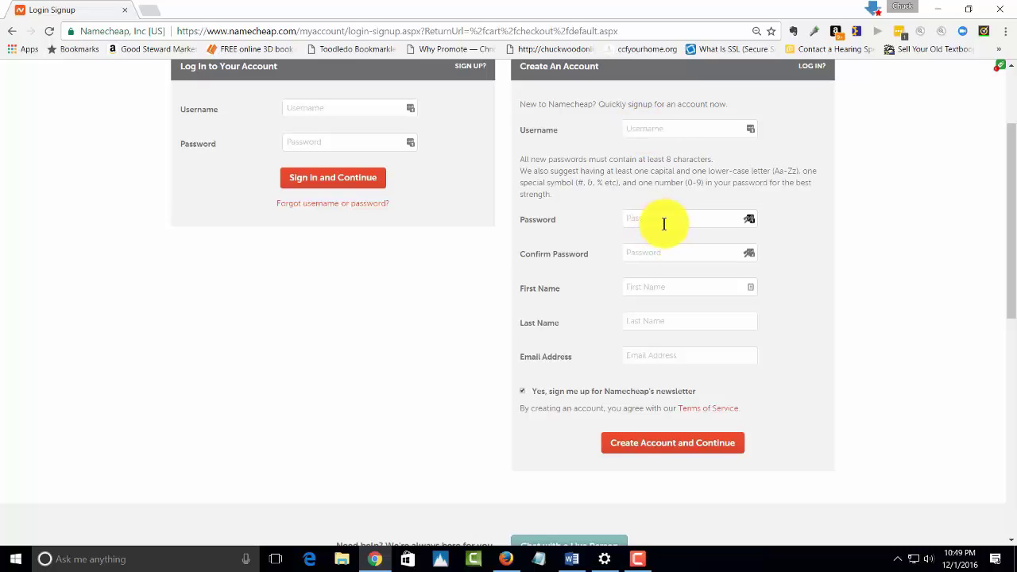
click(631, 253)
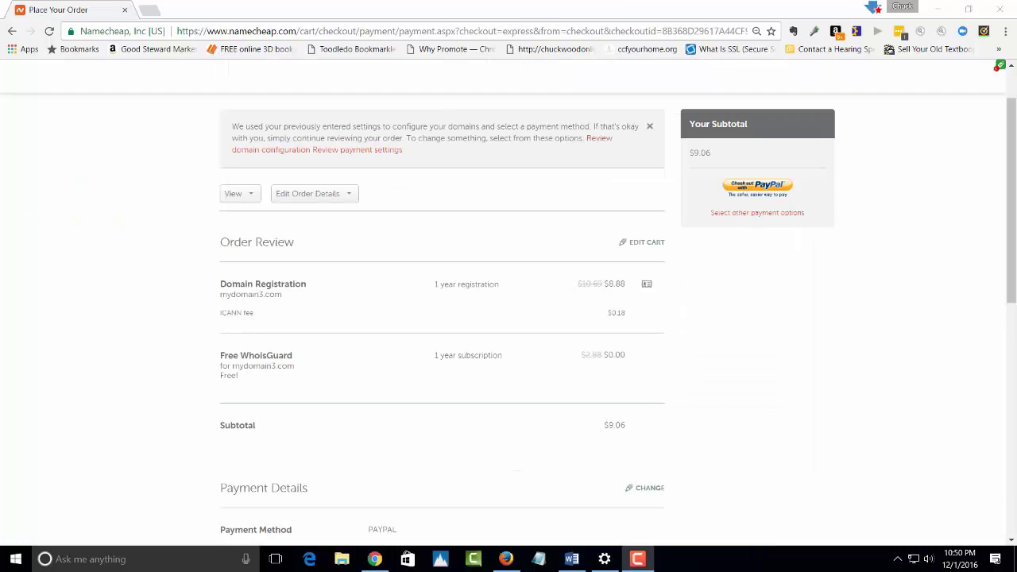
Review the mydomain3.com order and its payment details, and check out with PayPal
scroll(143, 383, up, 1)
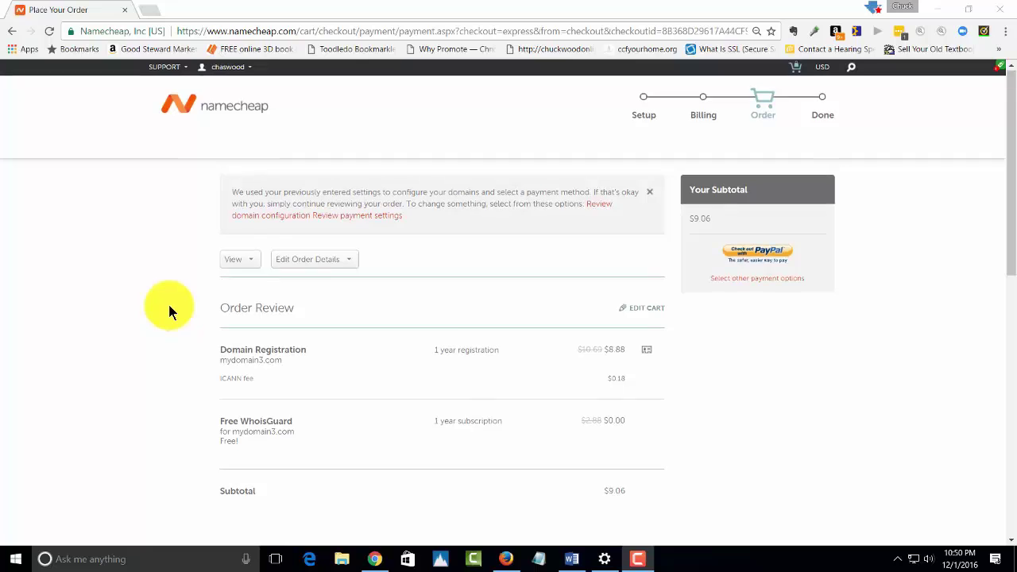
scroll(169, 310, down, 1)
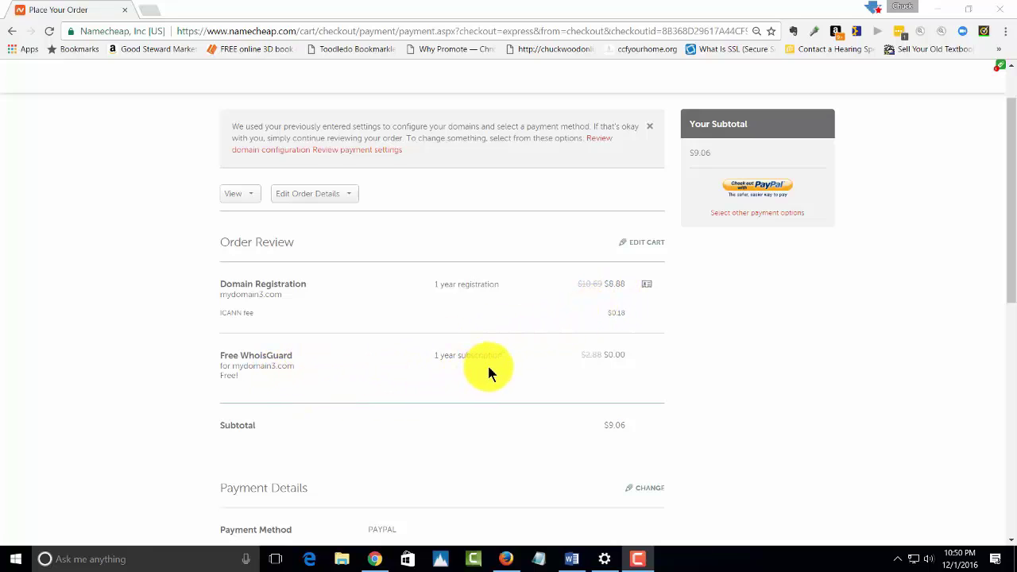
scroll(492, 371, down, 1)
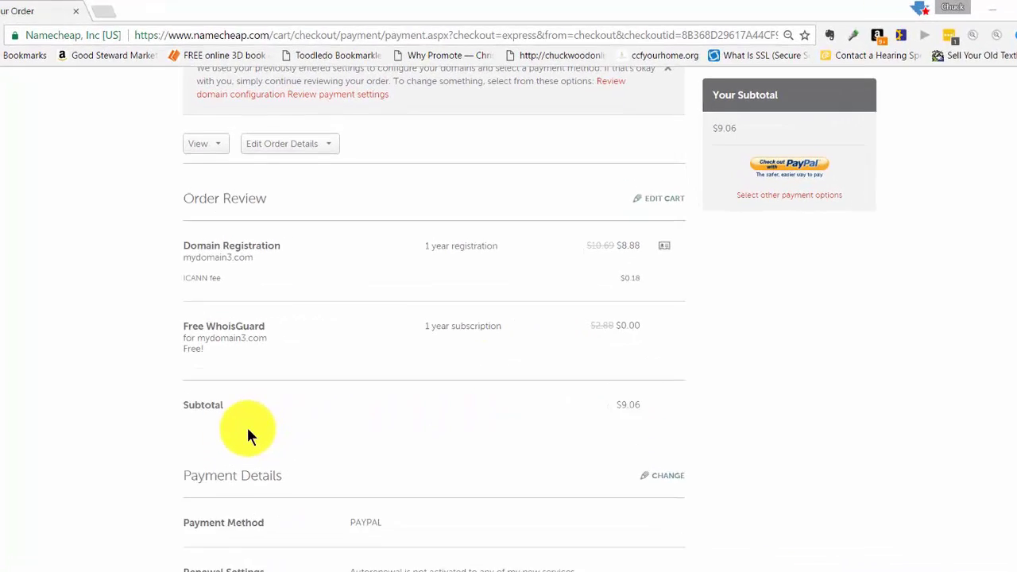
scroll(248, 433, down, 1)
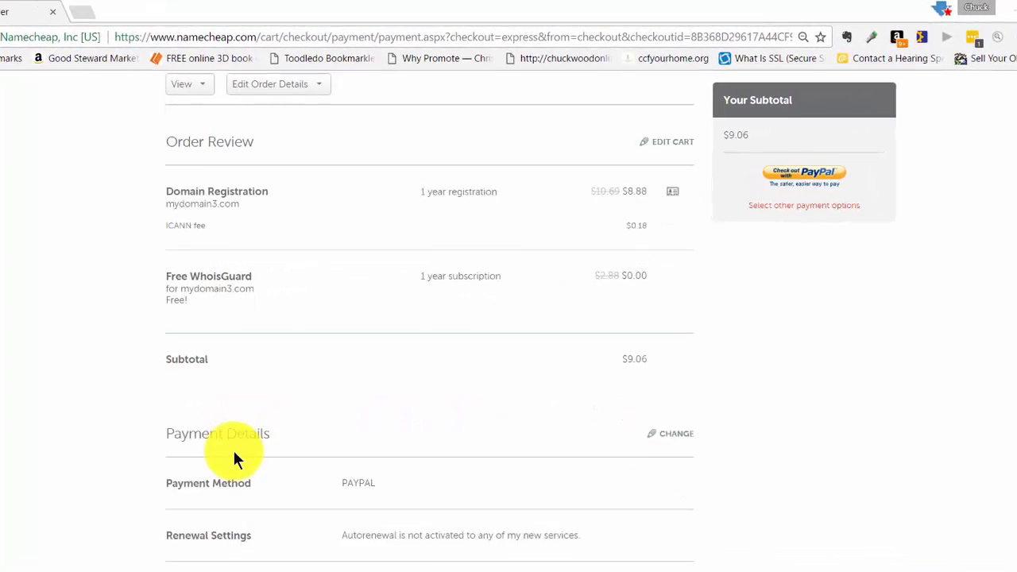
scroll(300, 503, up, 3)
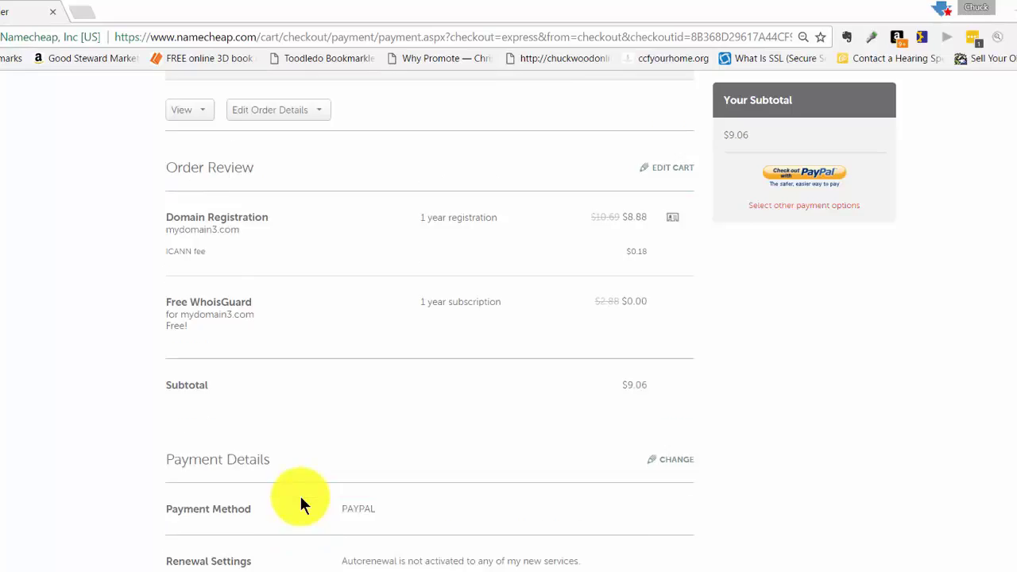
scroll(300, 503, down, 2)
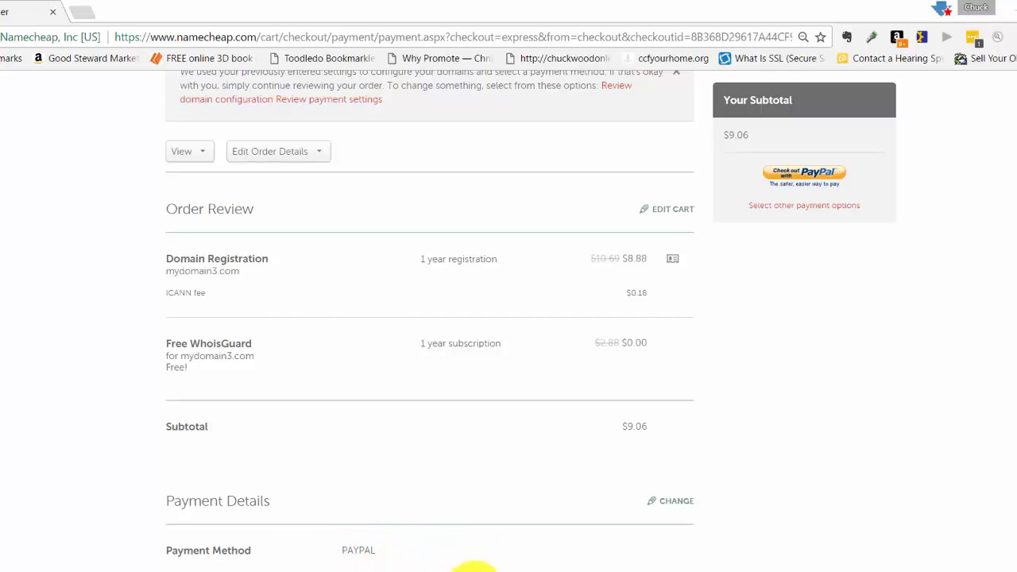
scroll(874, 569, up, 1)
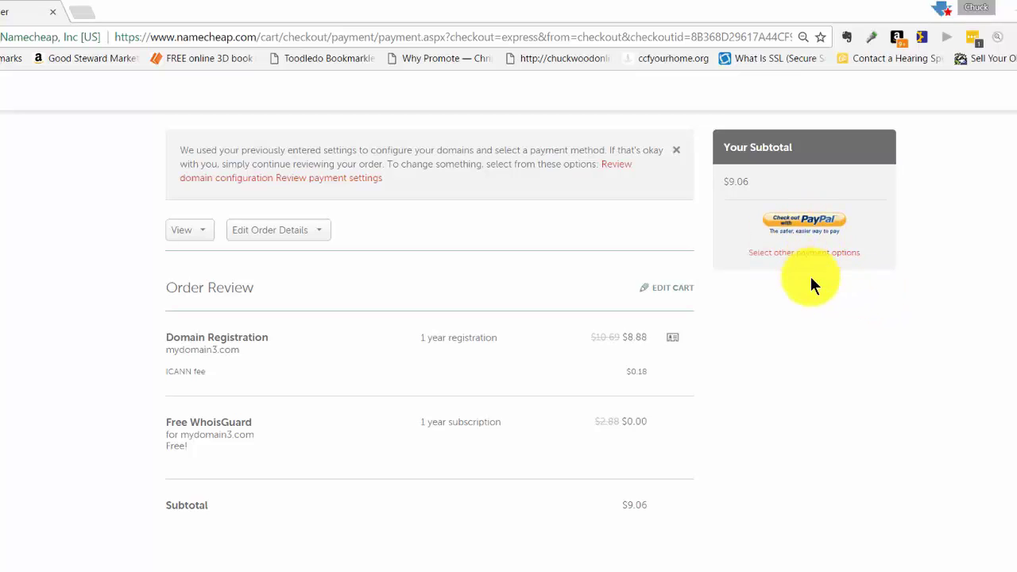
click(814, 227)
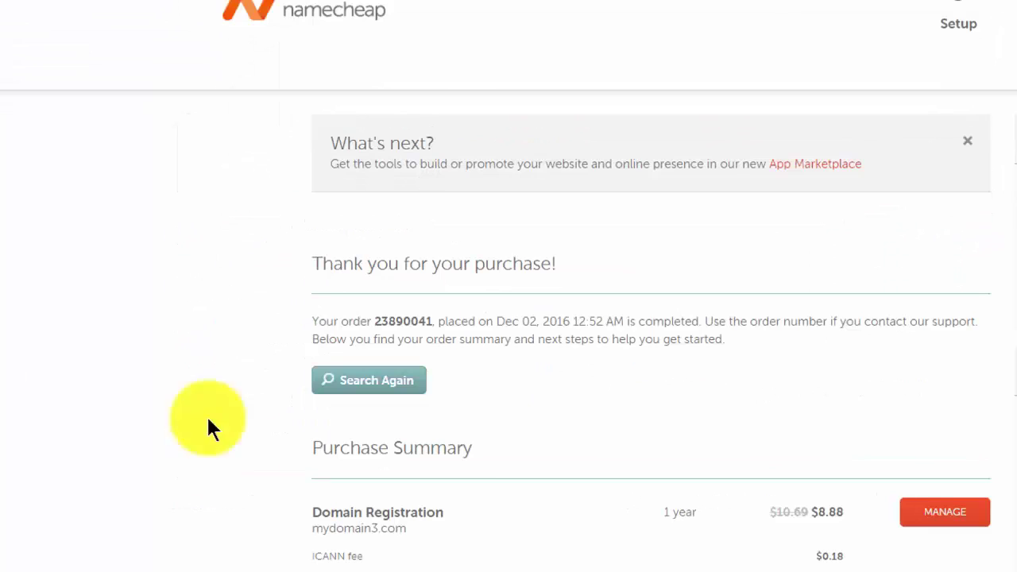
Examine the purchase summary, the charges and the suggested next steps on the order confirmation page
scroll(519, 522, down, 3)
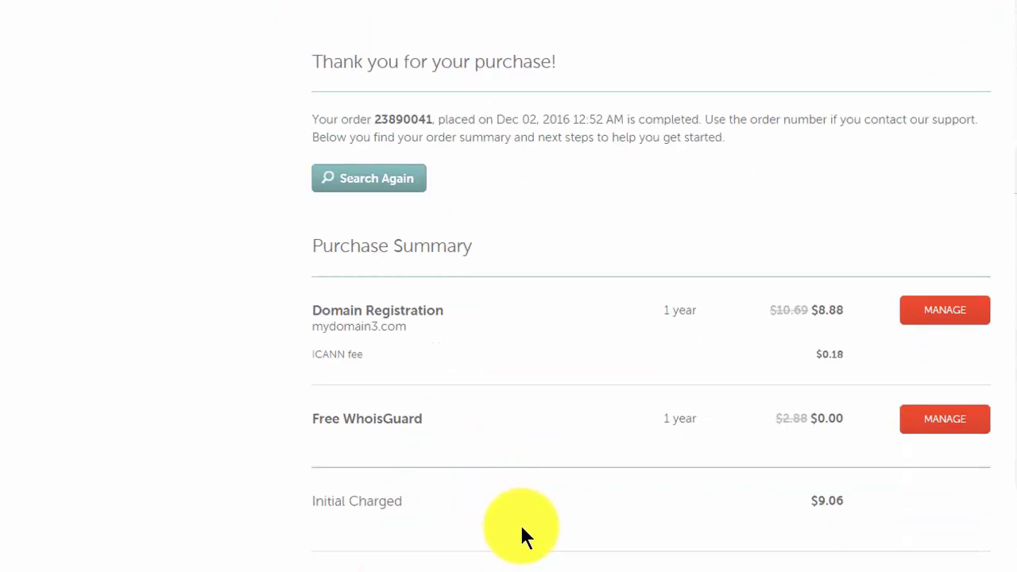
scroll(520, 523, up, 2)
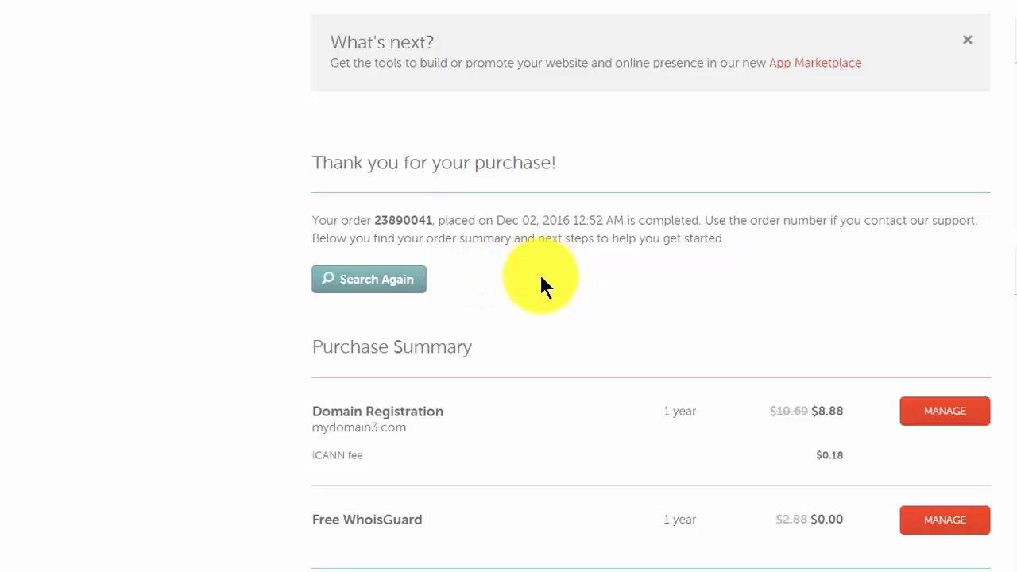
scroll(816, 326, down, 2)
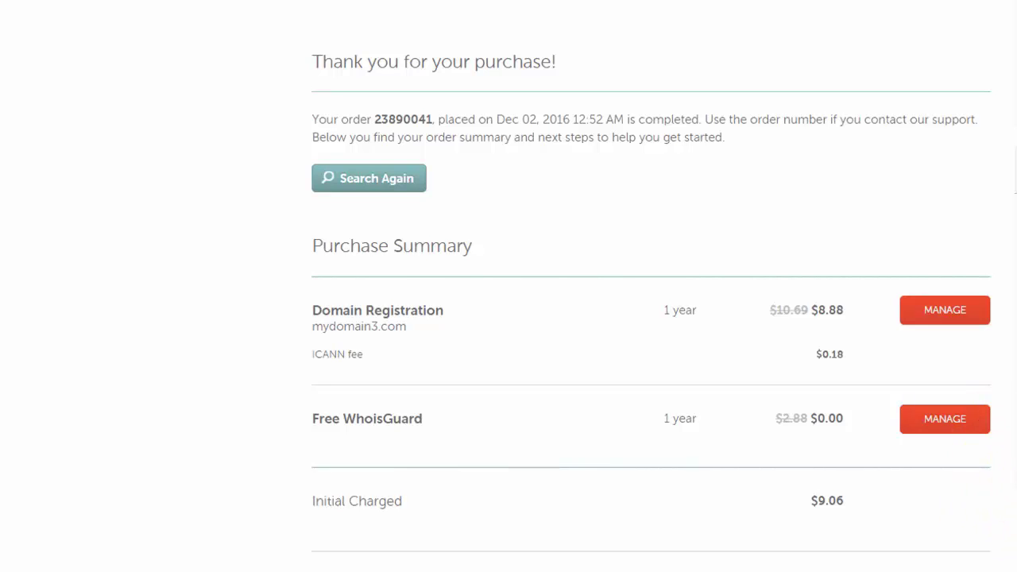
scroll(651, 286, down, 2)
scroll(628, 286, down, 4)
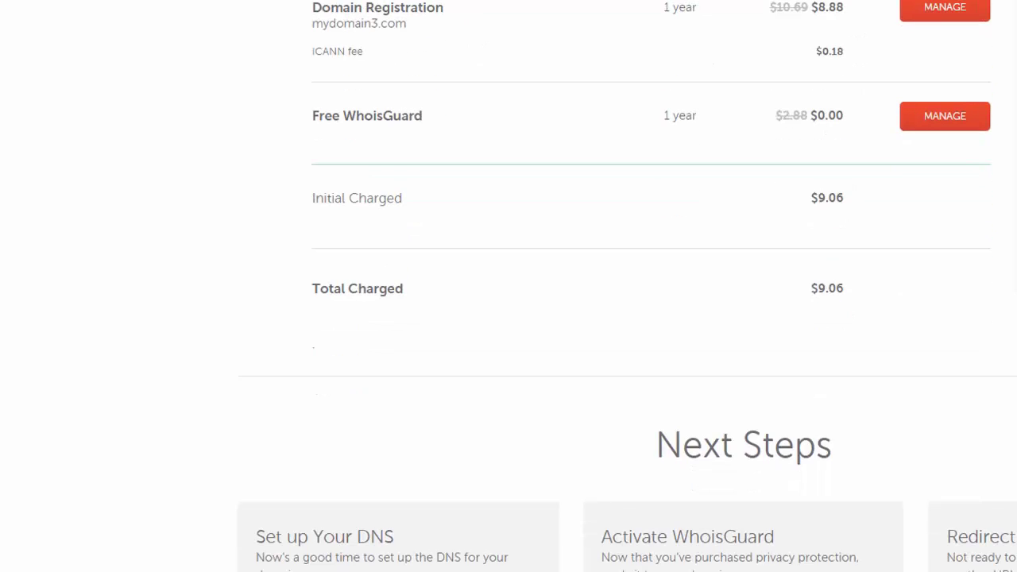
scroll(628, 286, up, 5)
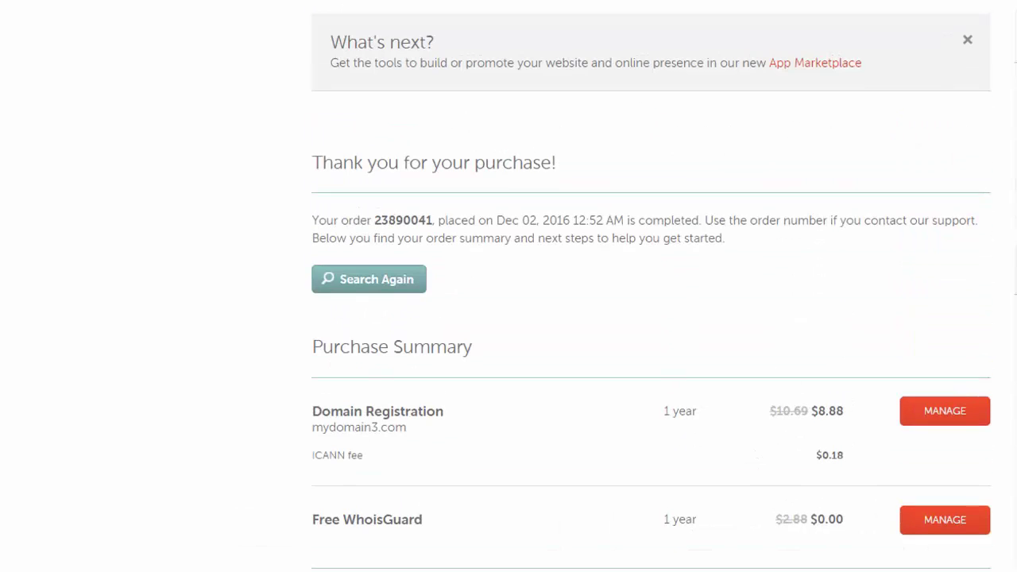